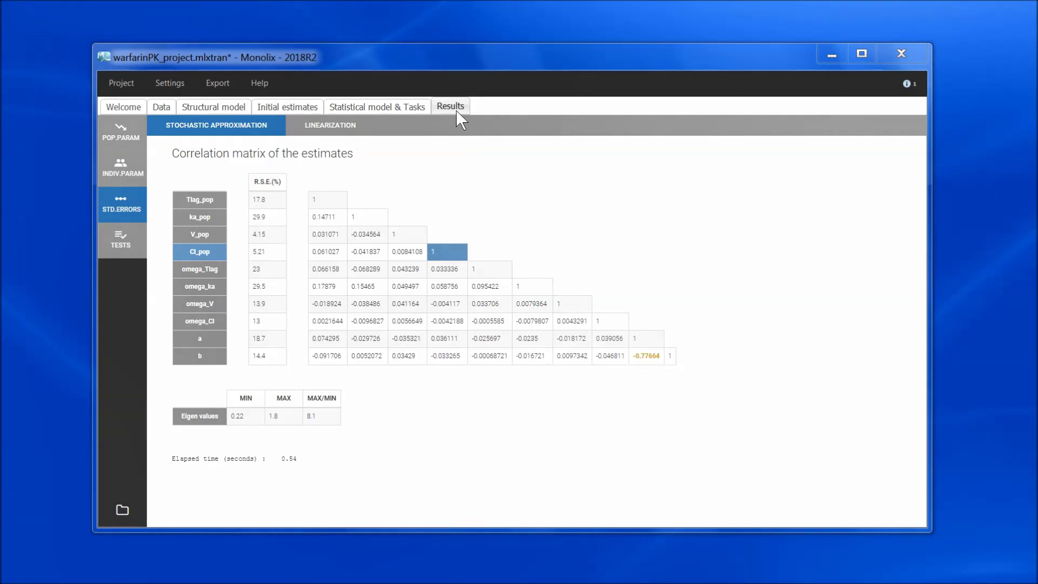
Move between the Statistical model & Tasks and Results tabs to revisit the correlation matrix
click(414, 111)
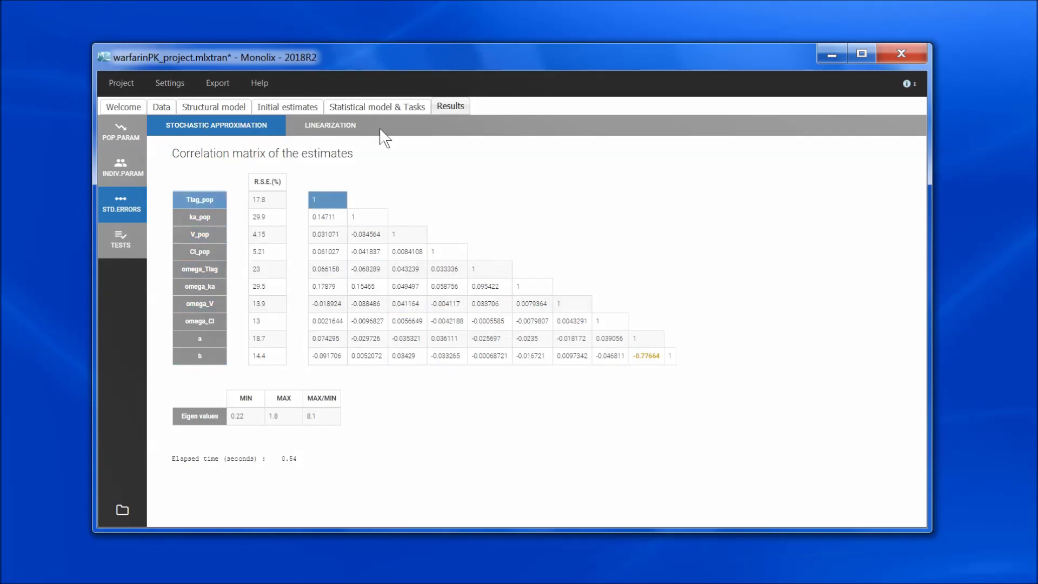
click(381, 108)
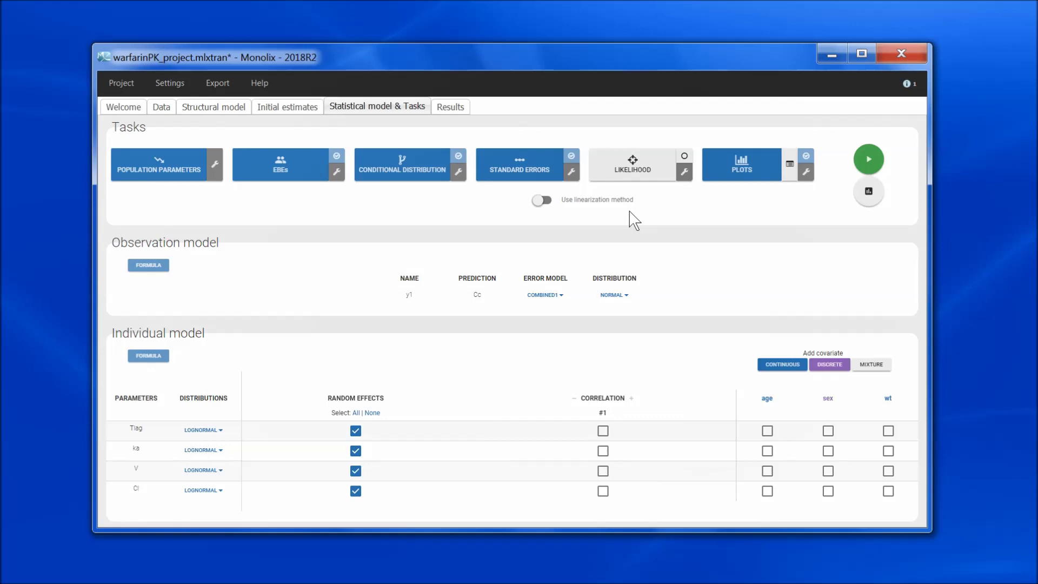
click(453, 109)
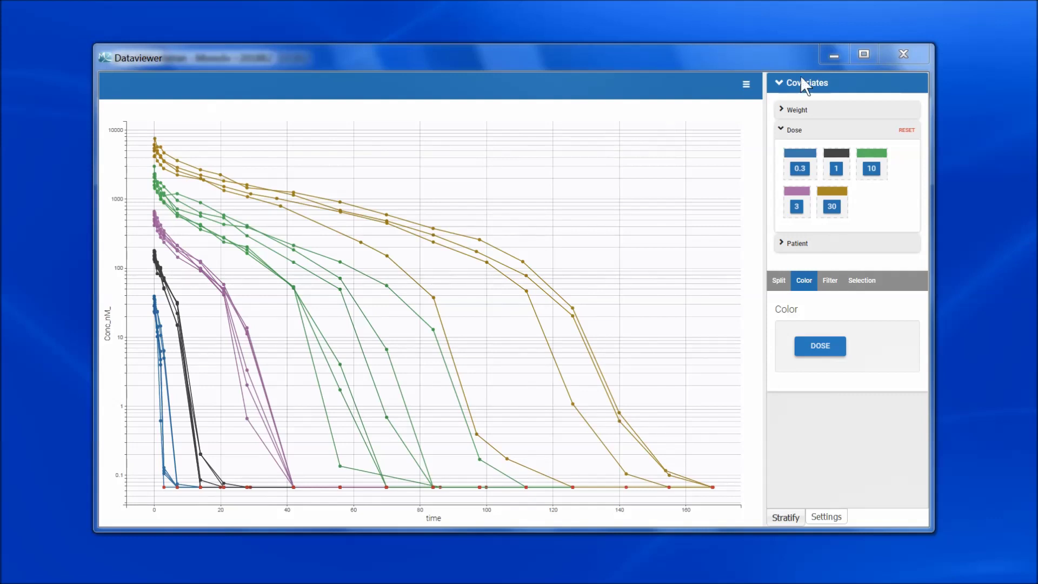
Minimize Dataviewer to bring back the p01_MM TMDD Michaelis-Menten structural model
click(834, 54)
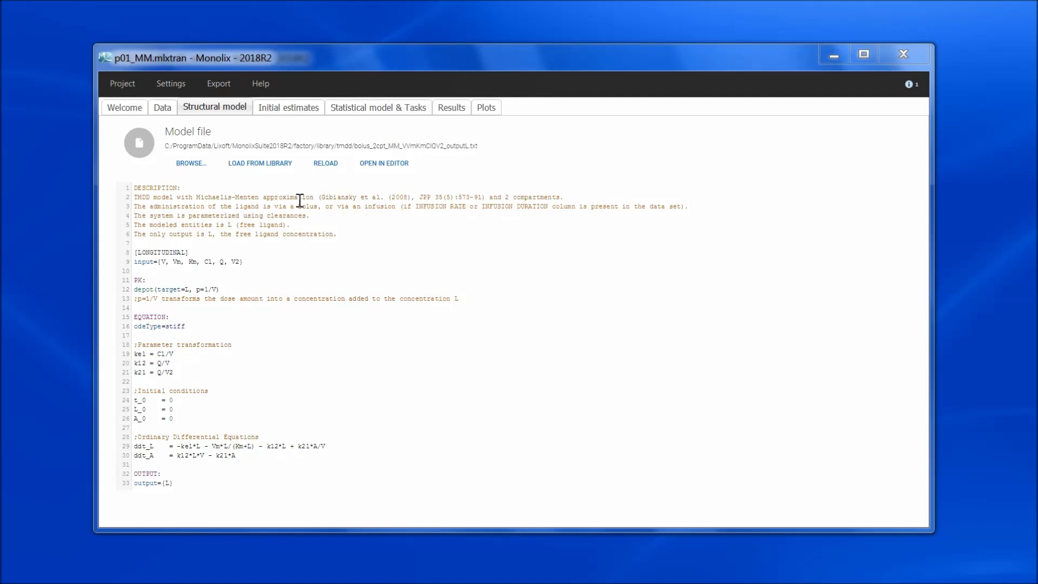
Leave the p01_MM results and show the p03_constRtotIB standard errors and correlation matrix
click(452, 108)
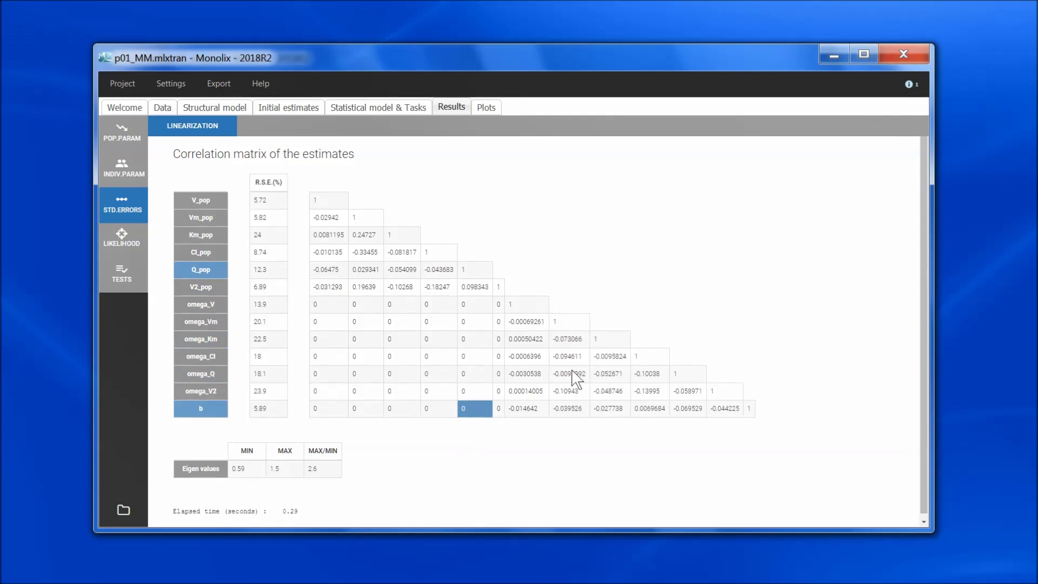
click(831, 56)
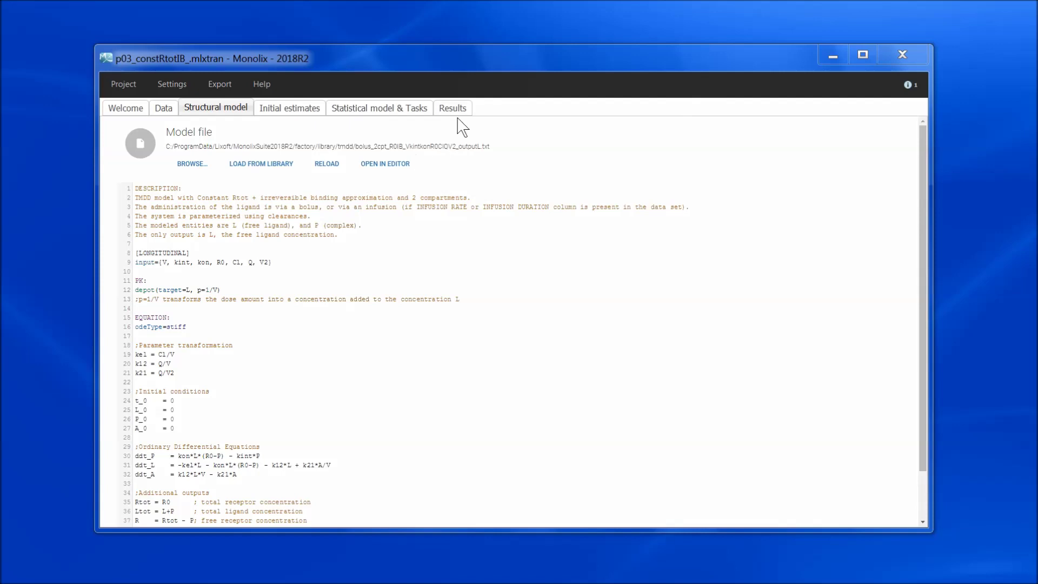
click(454, 110)
click(124, 205)
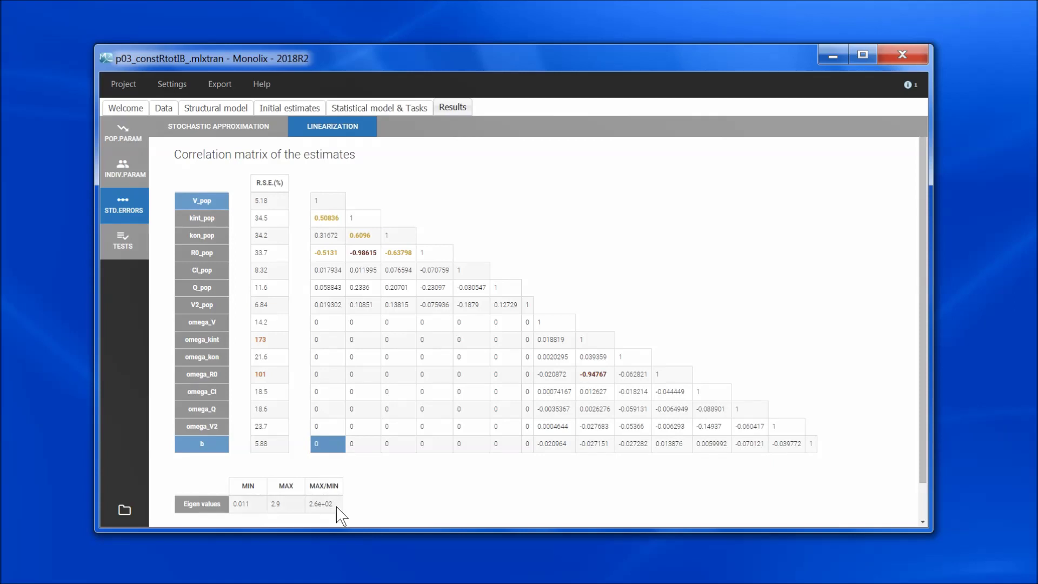
click(290, 109)
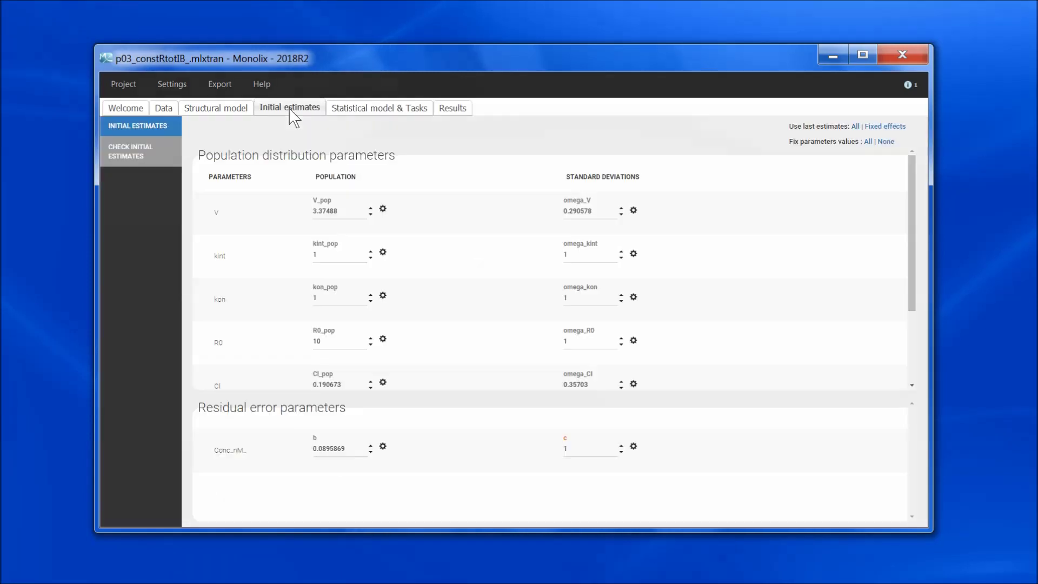
Use all last estimates as initial values, save, and export p03_constRtotIB to Mlxplore with subject 218
click(856, 127)
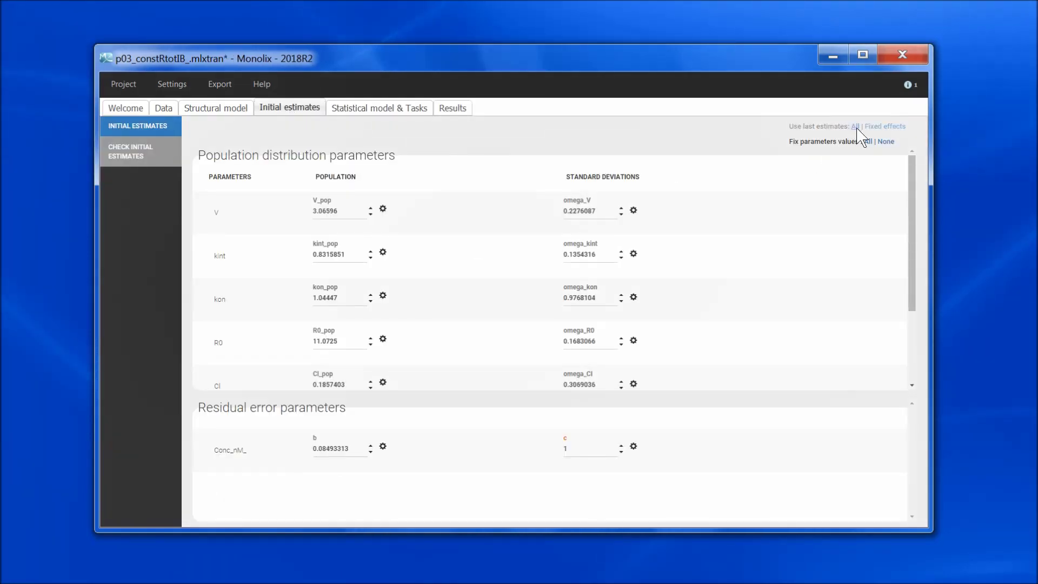
key(ctrl+s)
click(220, 85)
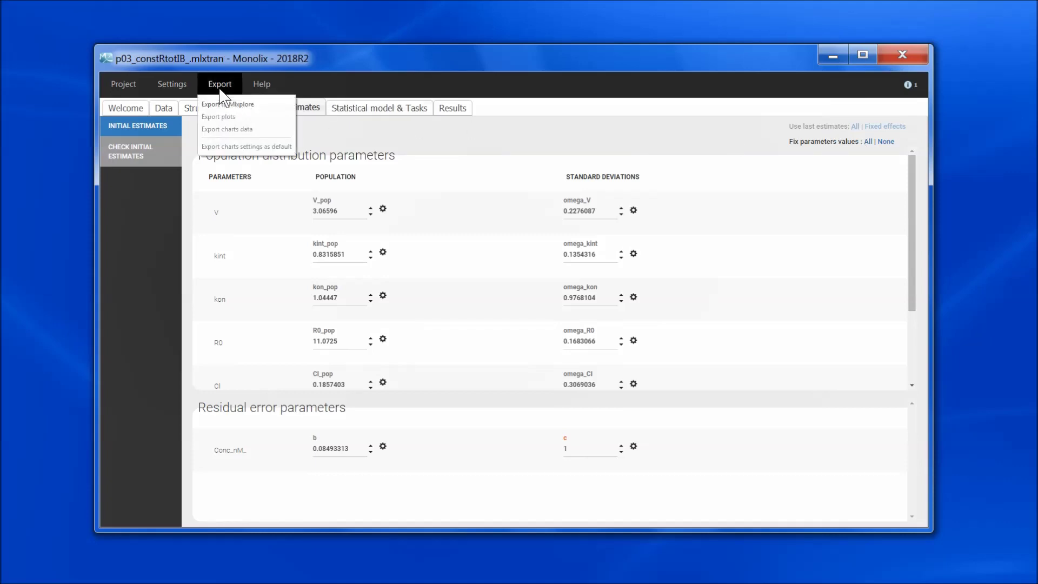
click(228, 104)
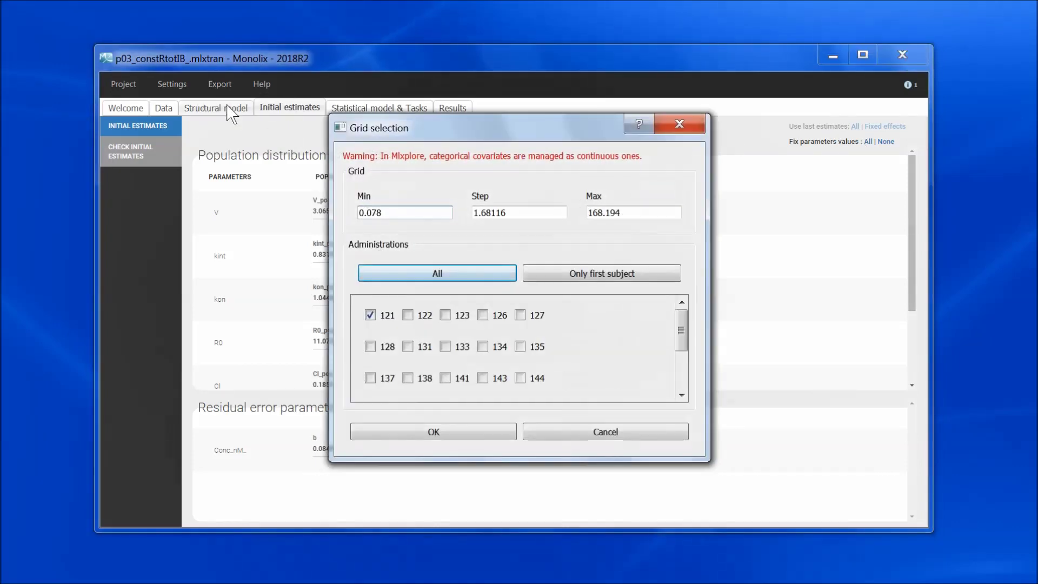
click(371, 315)
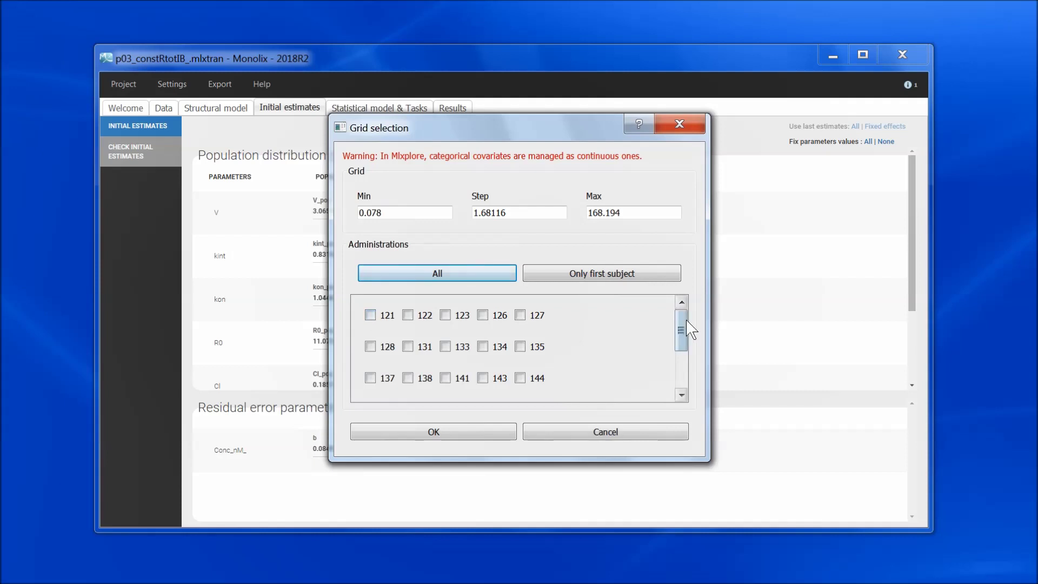
drag(688, 329, 681, 380)
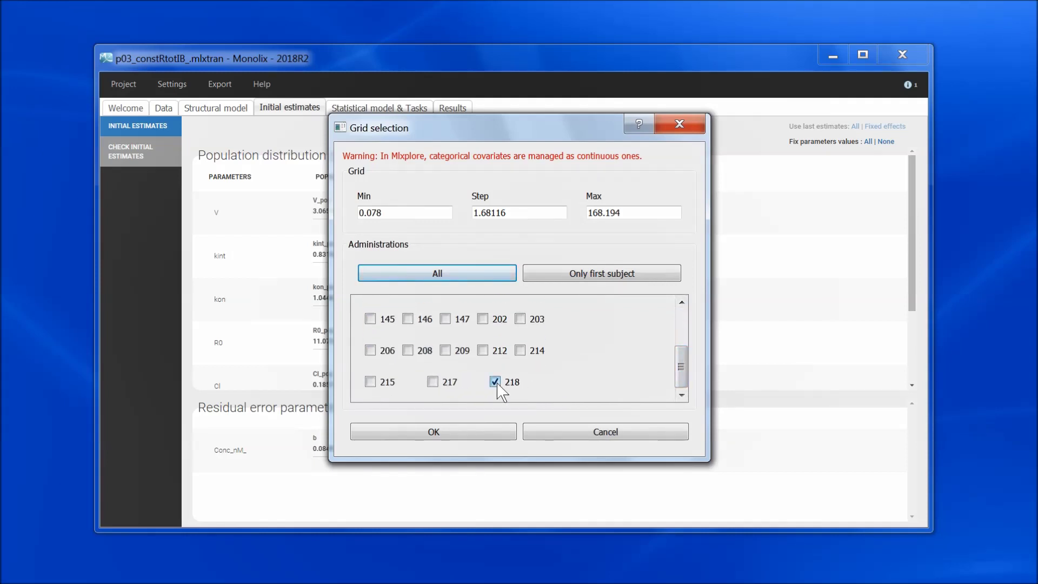
click(456, 431)
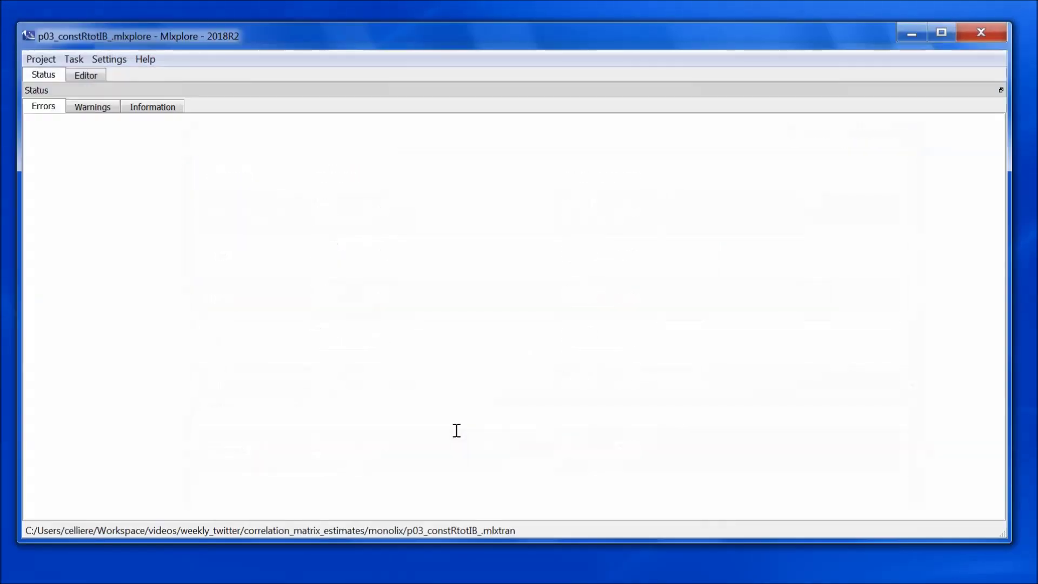
Run the exported Mlxplore model to plot the L prediction for treatment218
click(91, 76)
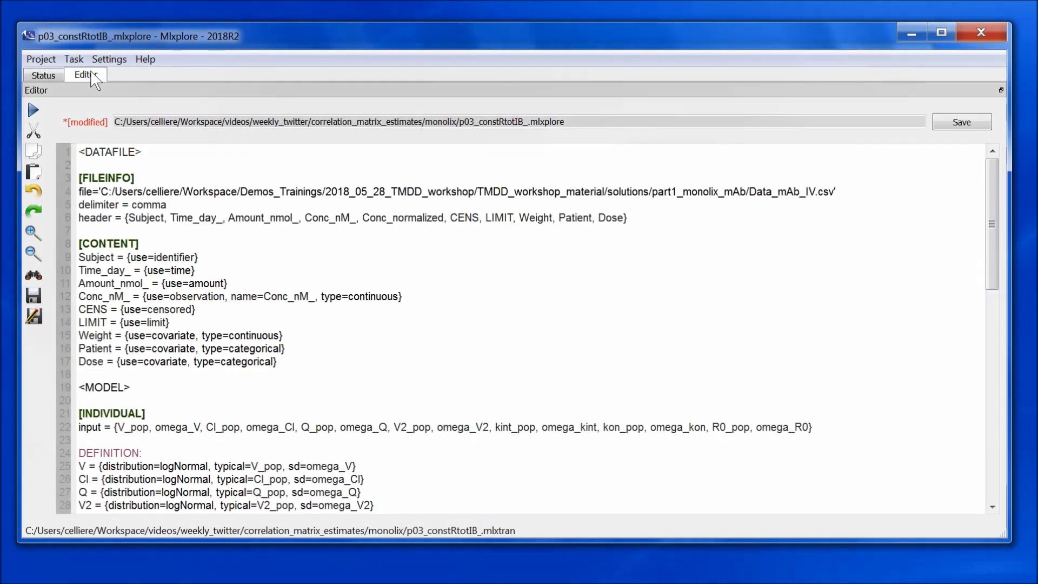
scroll(436, 225, down, 1)
scroll(436, 225, down, 7)
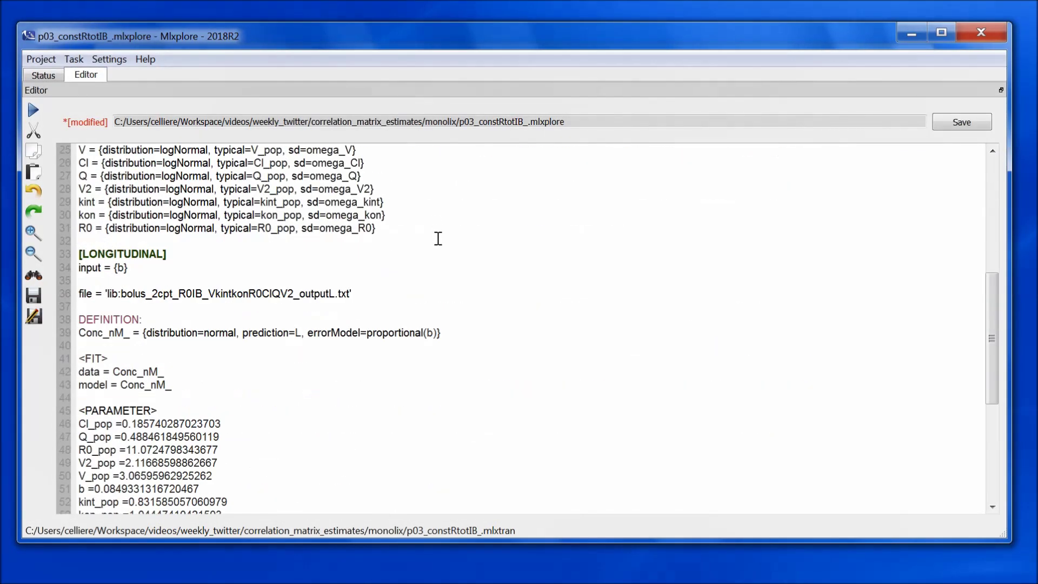
scroll(436, 225, down, 7)
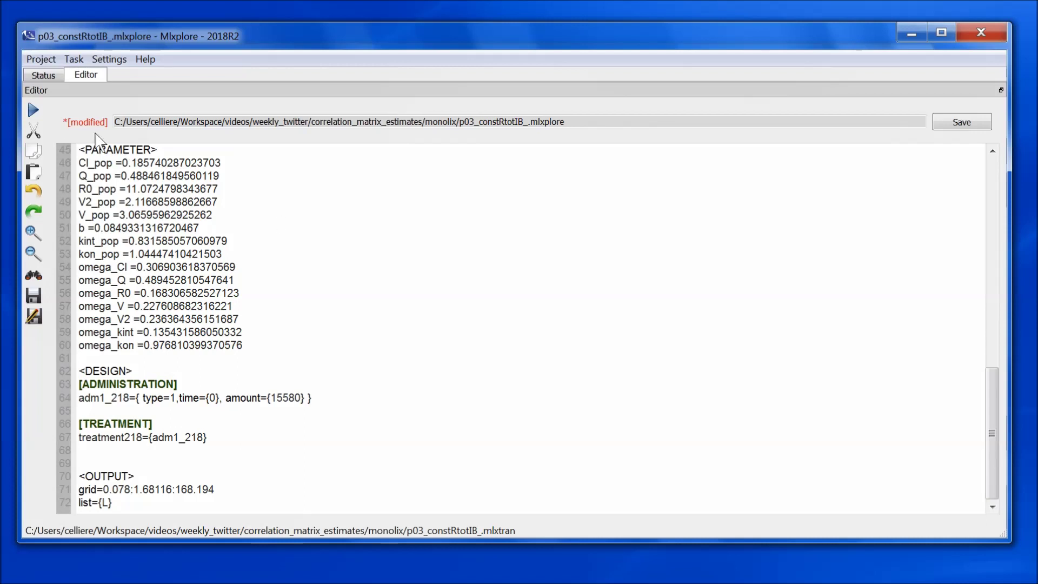
click(33, 111)
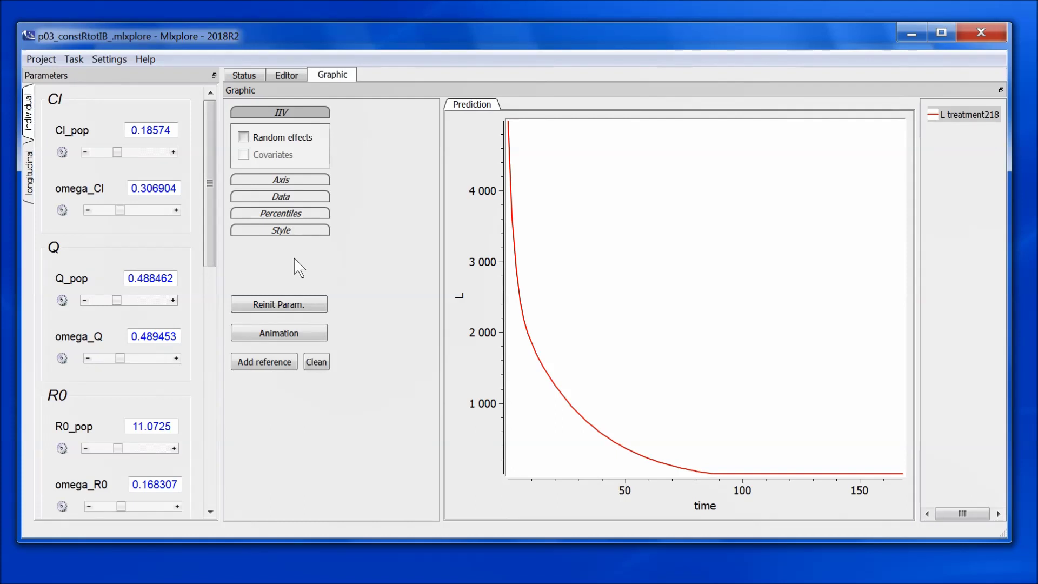
Put L on a log Y axis, save a reference curve, then raise R0_pop and lower kint_pop
click(285, 183)
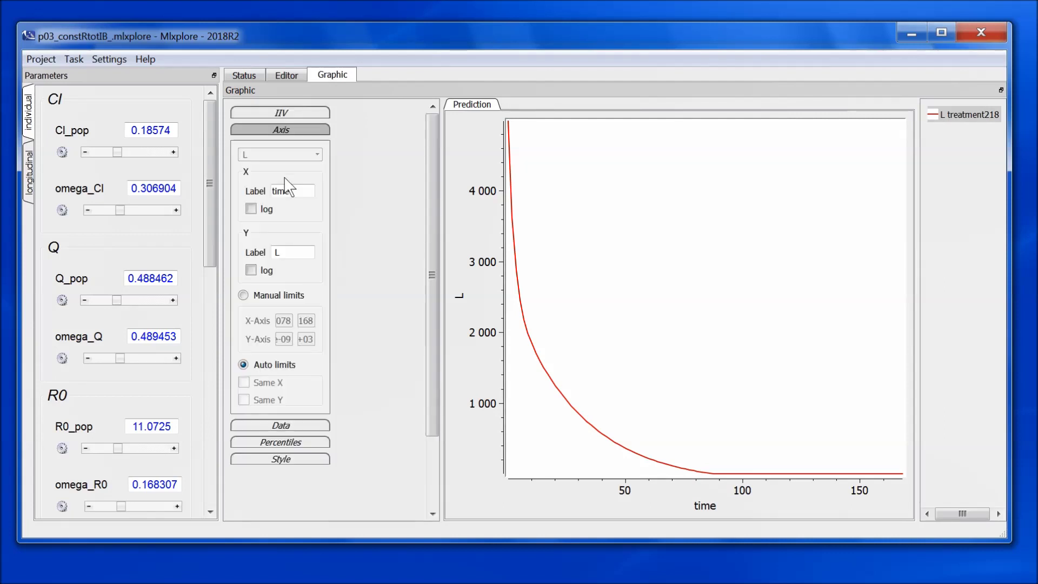
click(251, 270)
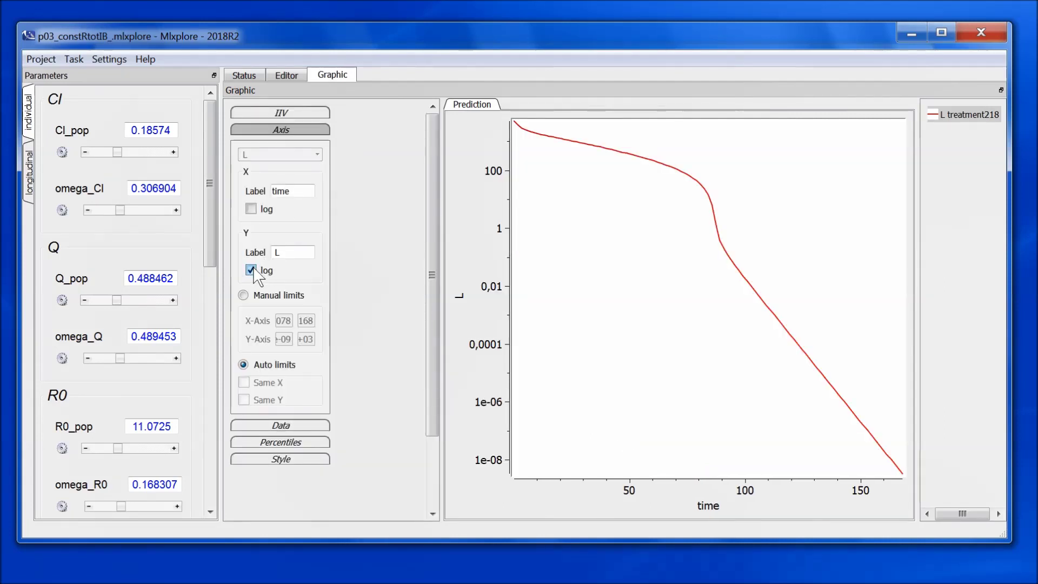
scroll(430, 236, down, 5)
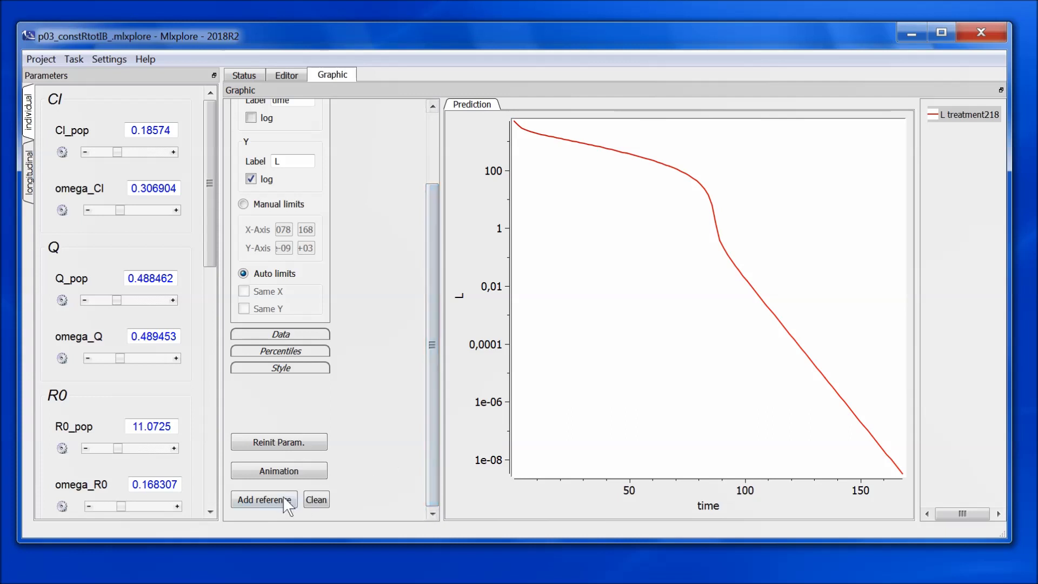
click(270, 500)
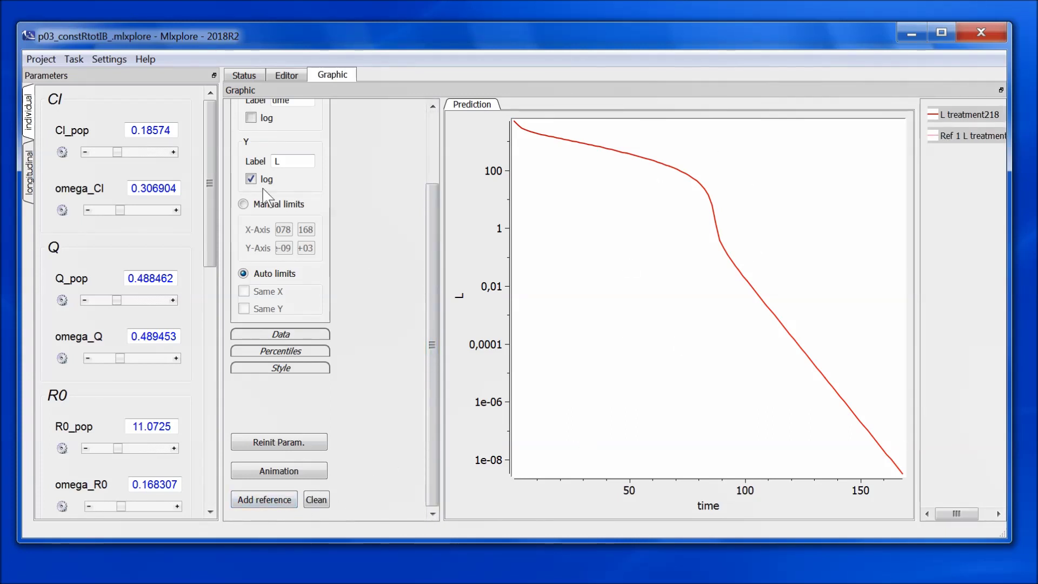
drag(212, 160, 218, 267)
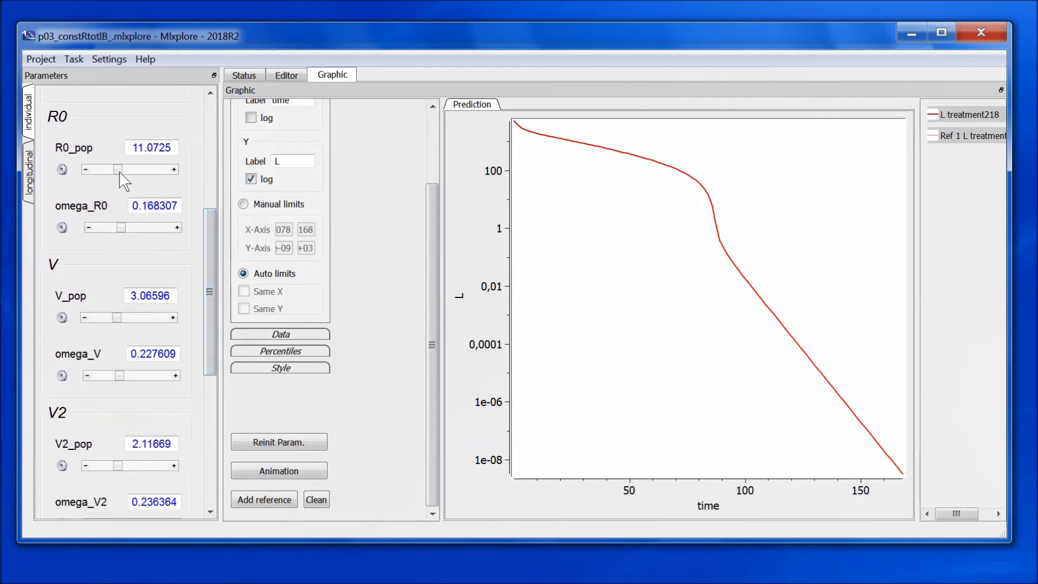
drag(123, 167, 143, 172)
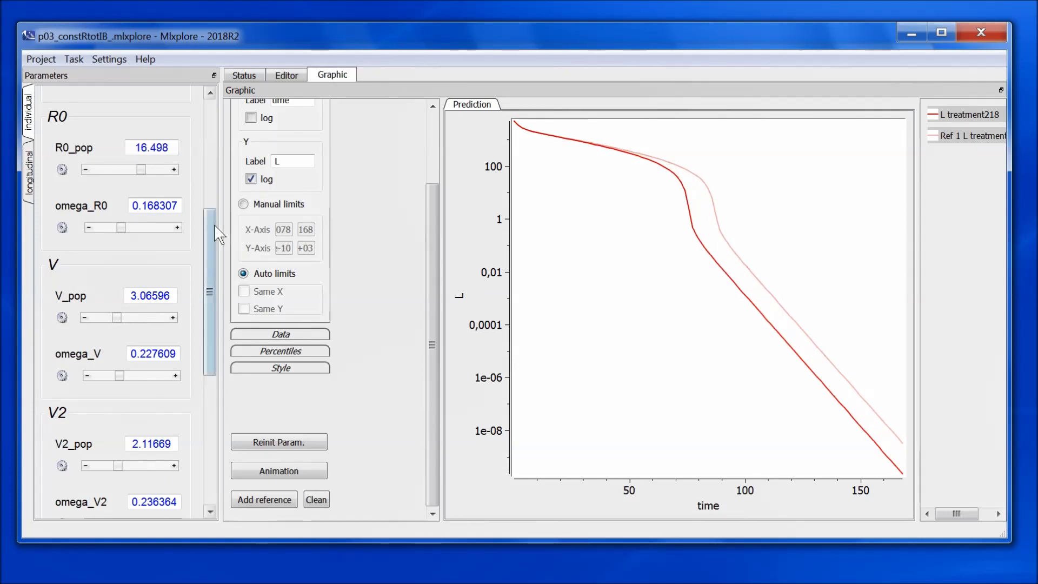
drag(213, 225, 209, 319)
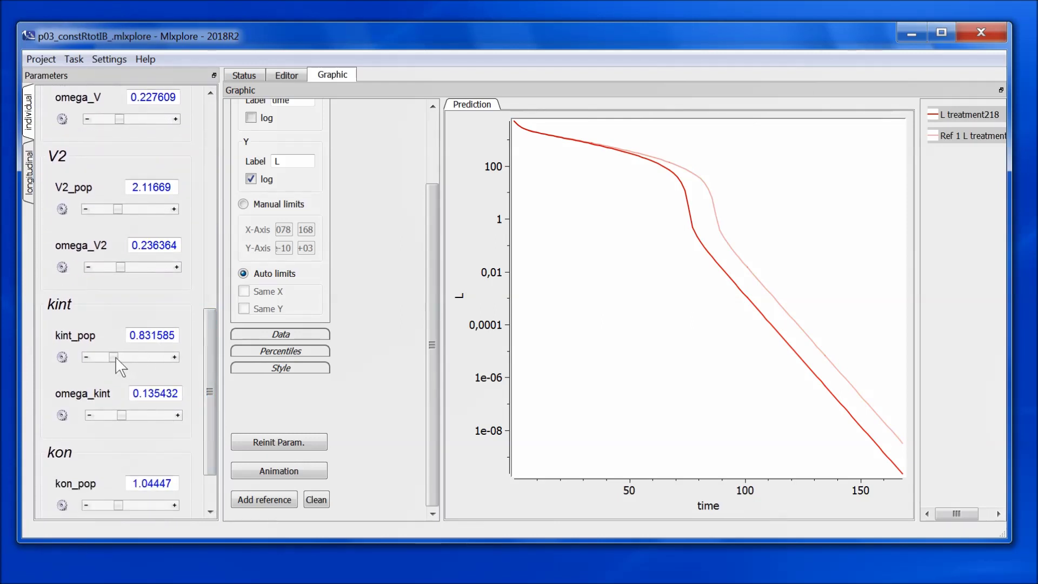
drag(115, 356, 106, 355)
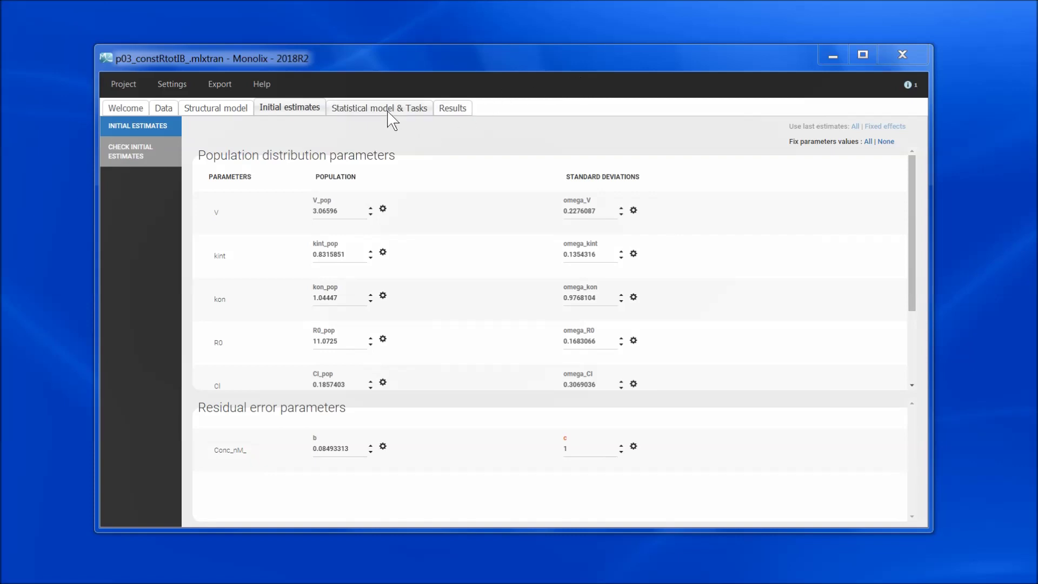
Run the convergence assessment from the p03 Statistical model & Tasks tab
click(389, 117)
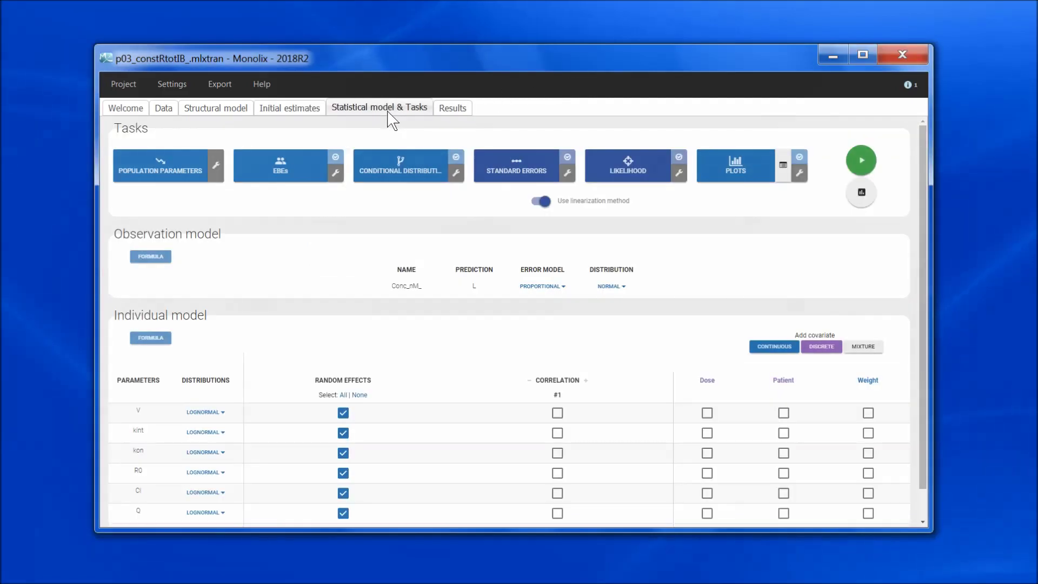
click(861, 194)
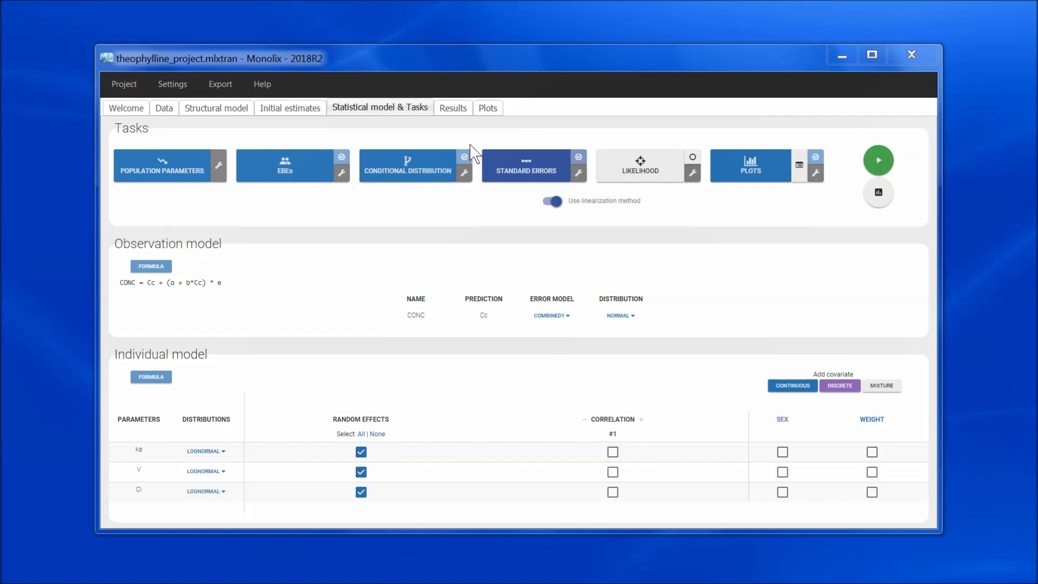
click(456, 108)
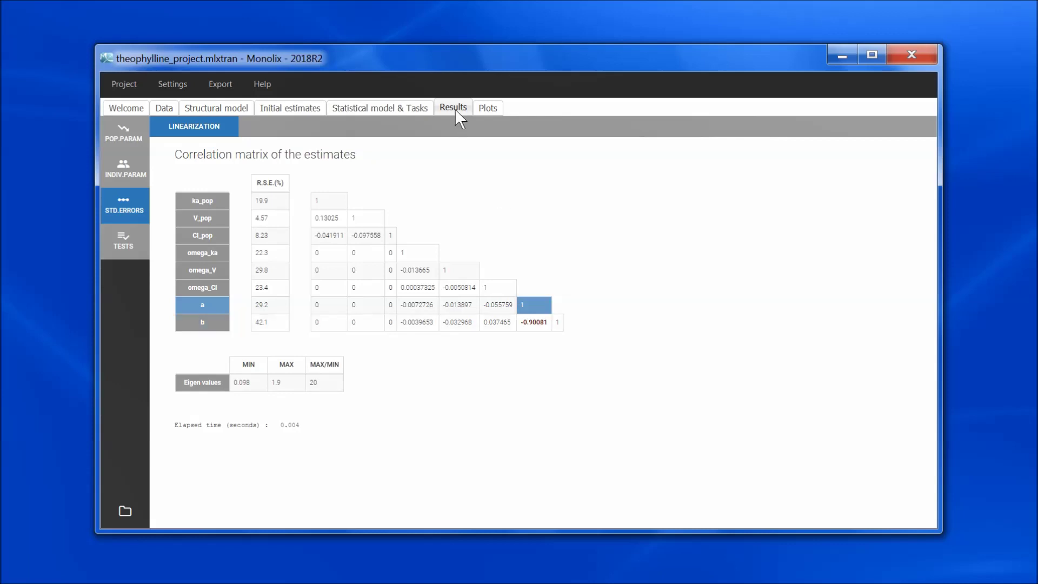
click(406, 109)
Switch the theophylline error model to combined2 and return to the correlation matrix
click(555, 319)
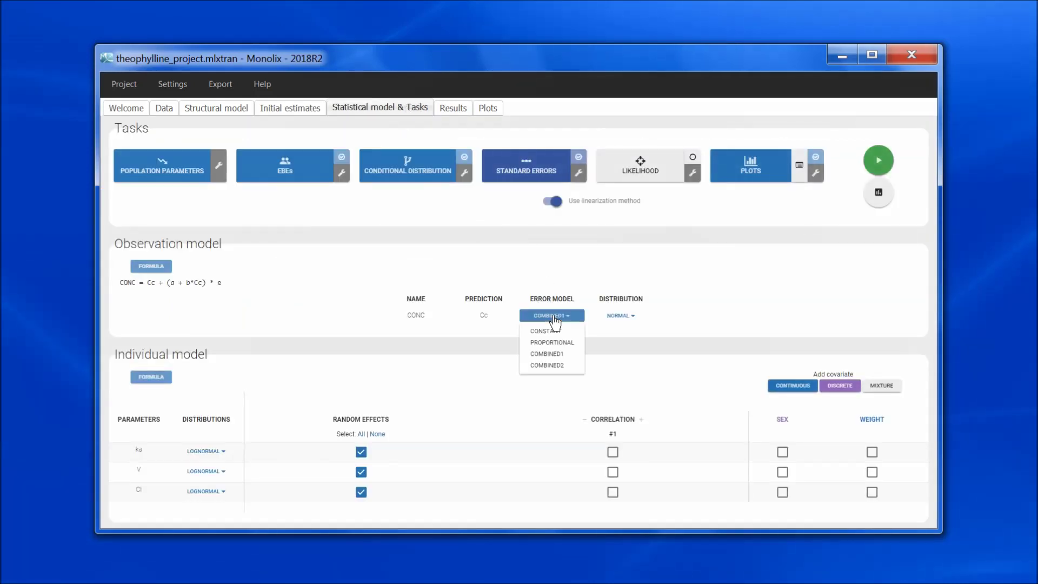
click(555, 369)
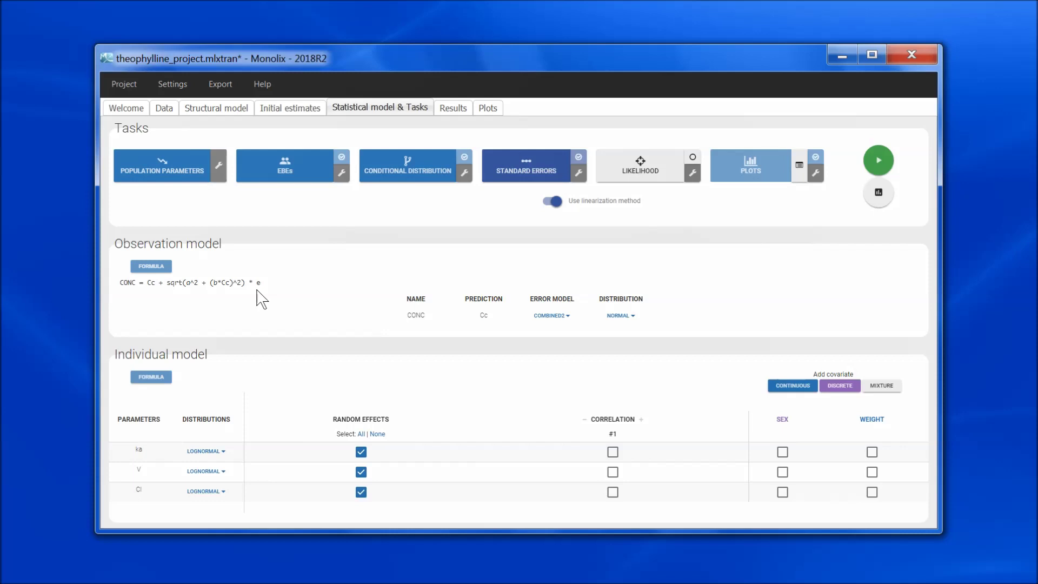
click(454, 108)
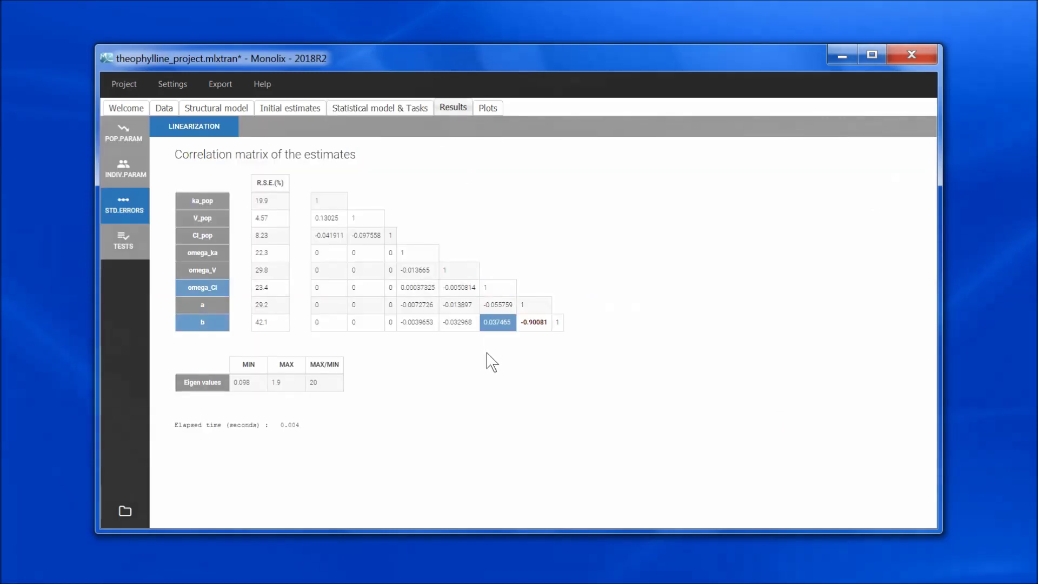